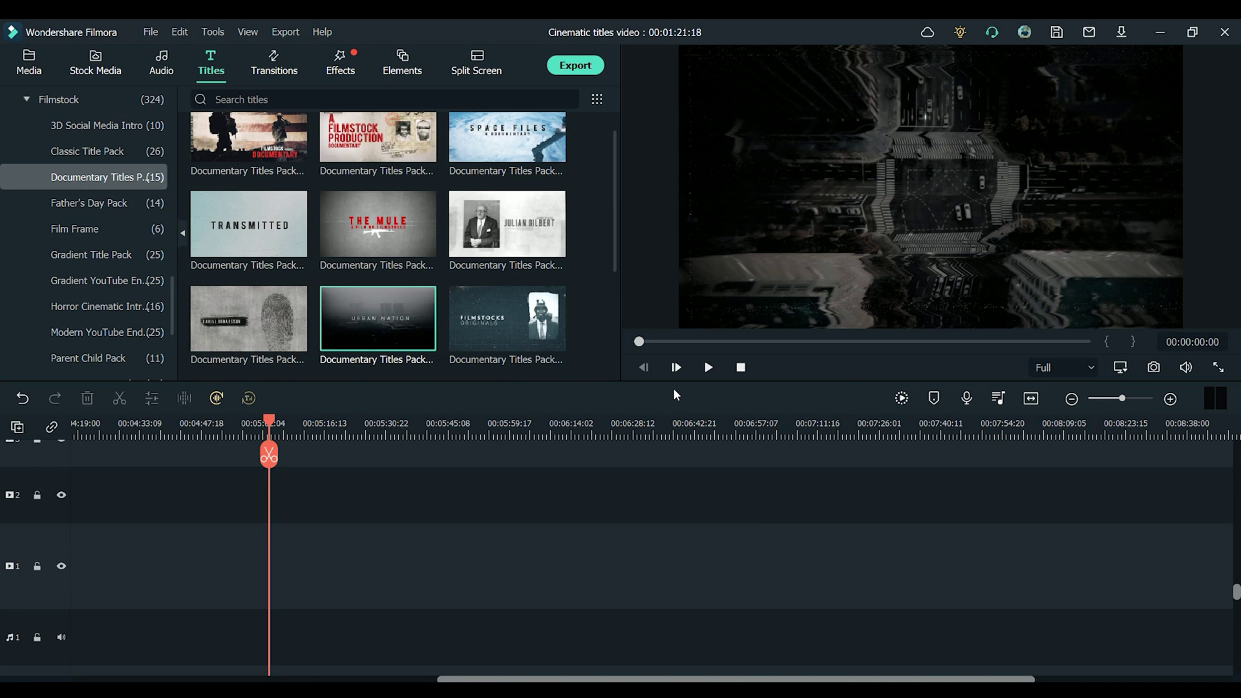
- Append video (2), the night city clip and docu after Pexels Videos 2738 on track 1, and shorten the first two clips
left_click(709, 368)
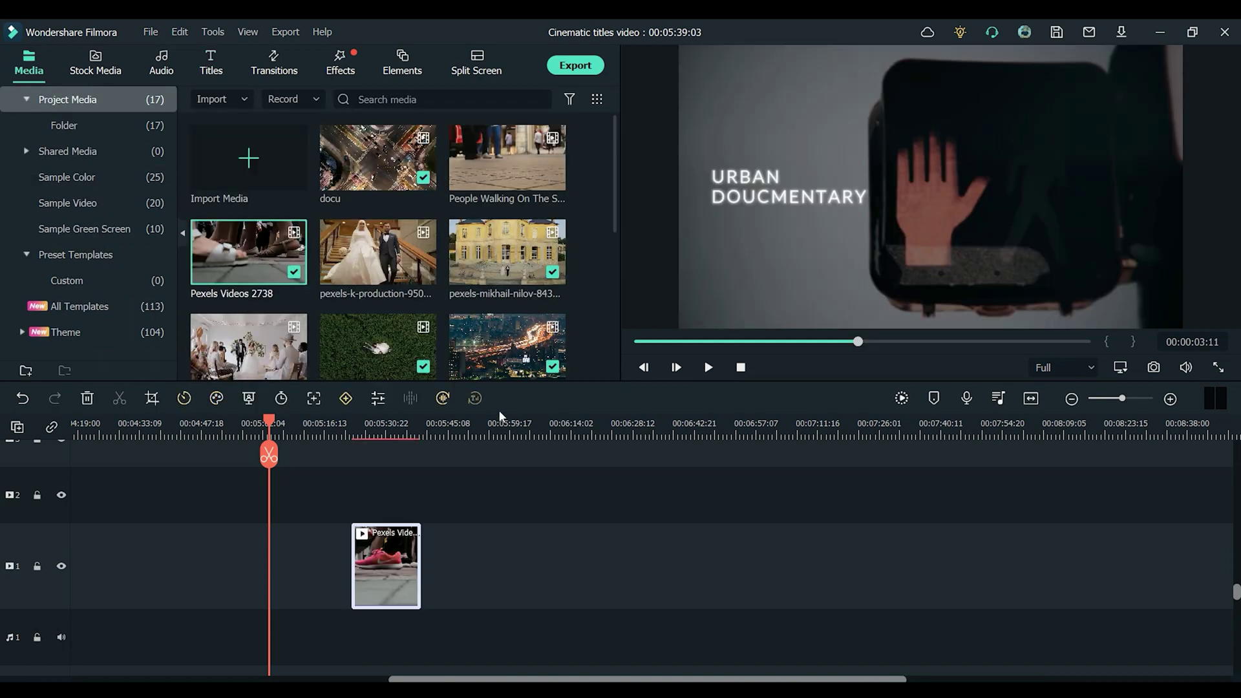
scroll(342, 327, "down", 5)
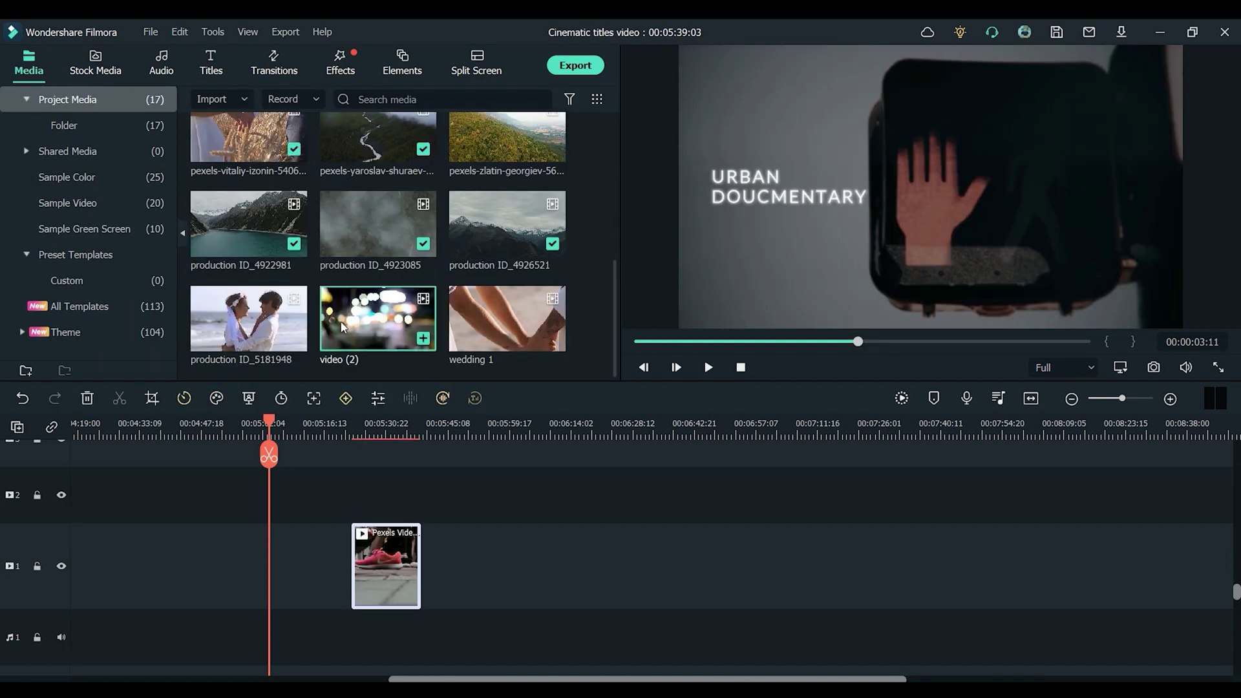
left_click(422, 338)
scroll(517, 245, "up", 4)
left_click(552, 249)
scroll(614, 229, "up", 2)
left_click_drag(378, 157, 578, 562)
left_click_drag(419, 554, 388, 554)
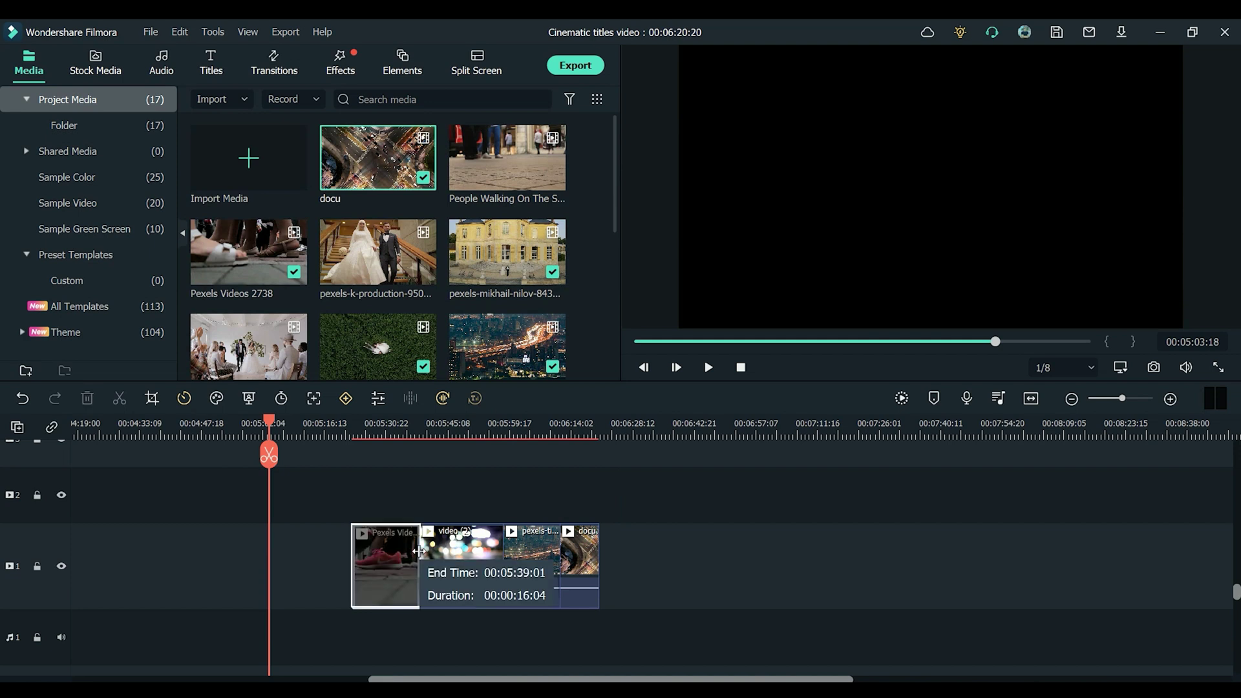
left_click_drag(468, 554, 420, 555)
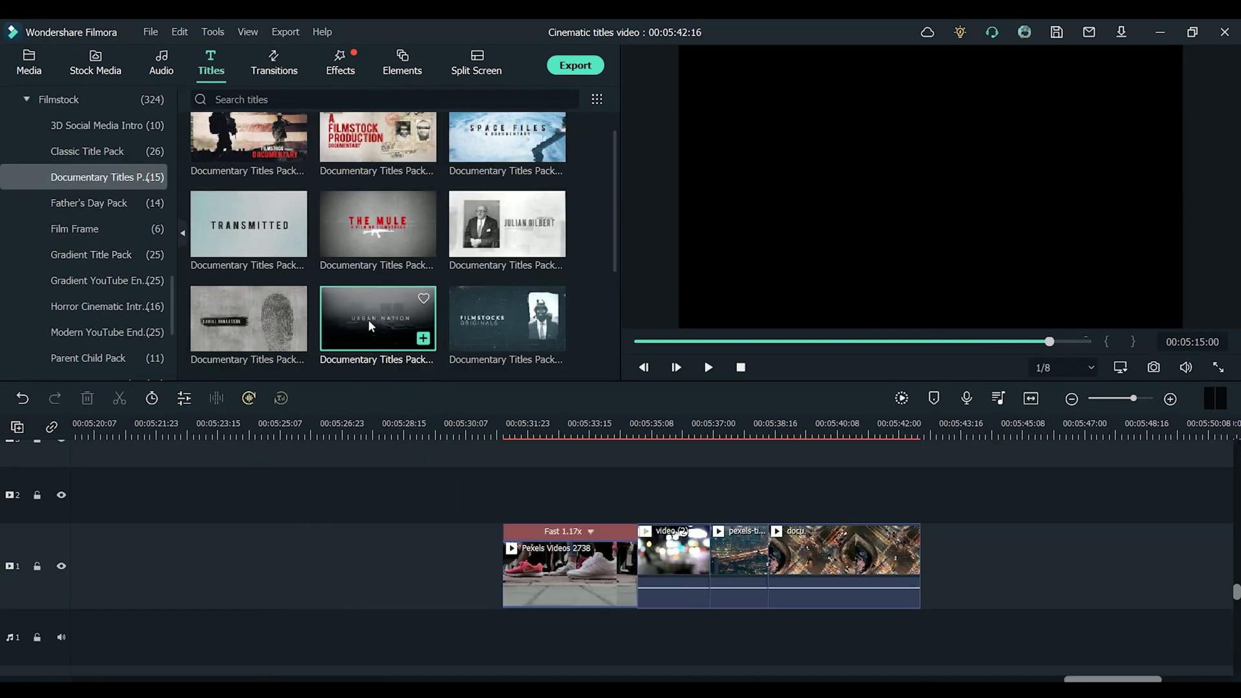
- Place Documentary Titles Pack Title 08 on track 2 above the clips and change its opening line to DOCU FILMS PRESENTS
left_click_drag(367, 319, 530, 499)
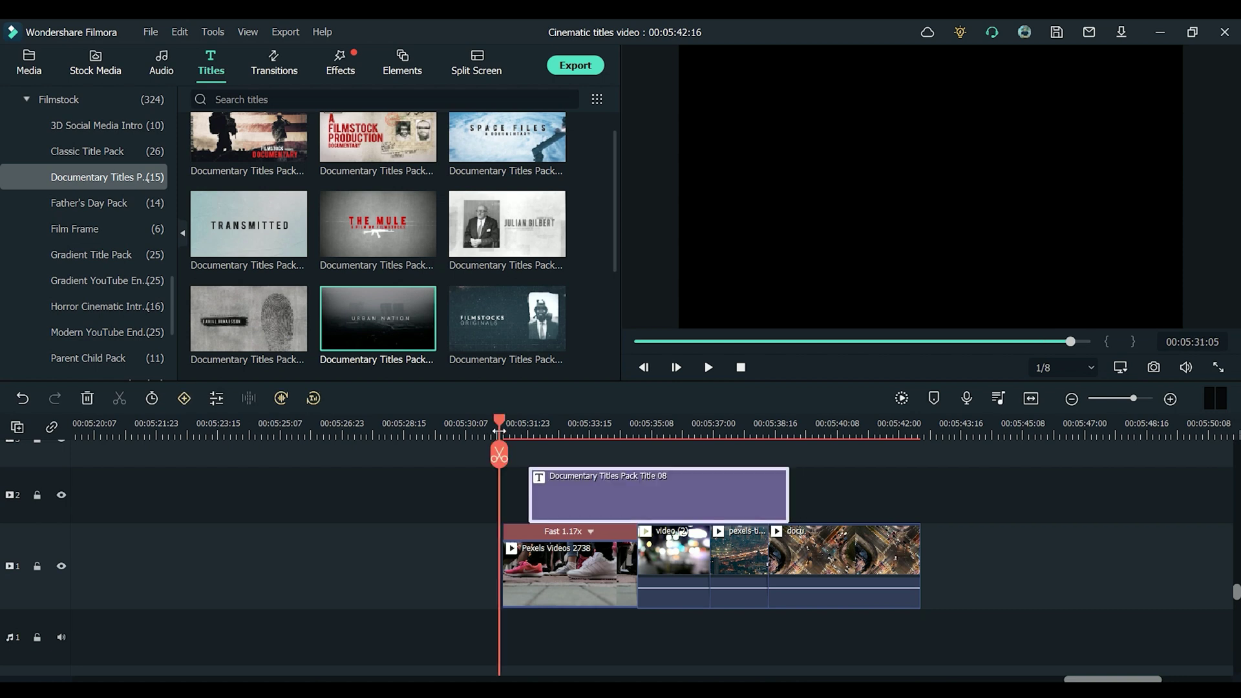
left_click_drag(498, 431, 536, 431)
double_click(1101, 216)
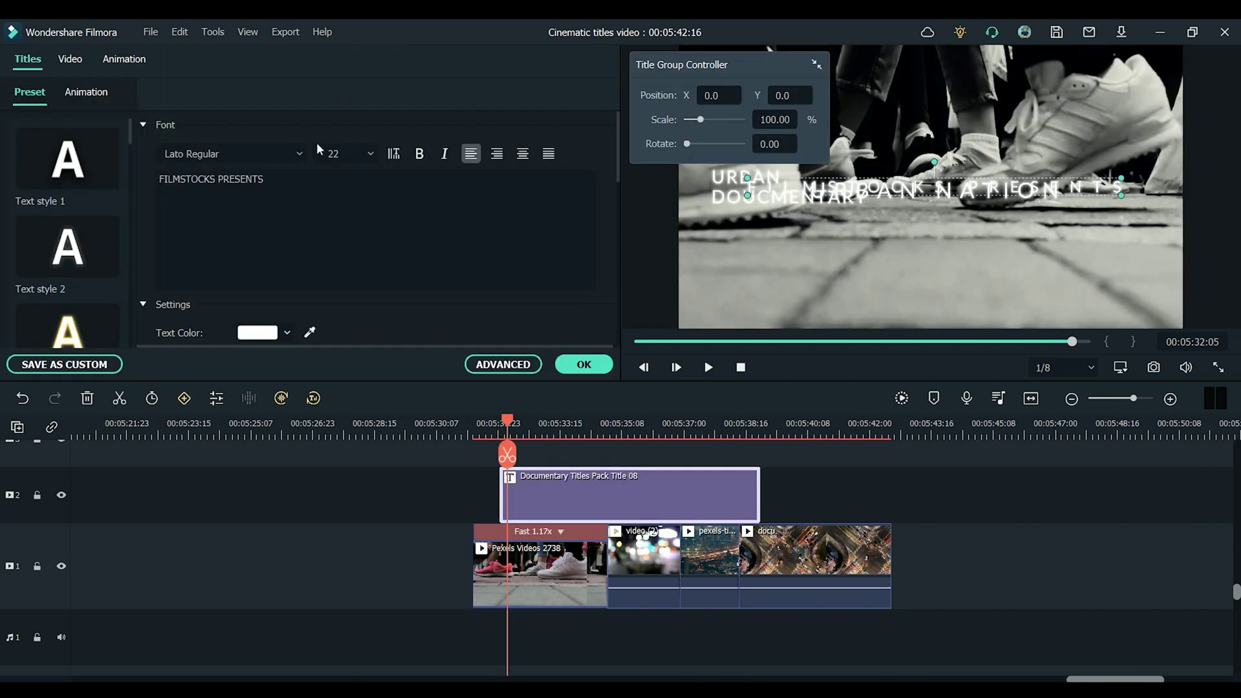
double_click(168, 183)
type("DOCU FILMS")
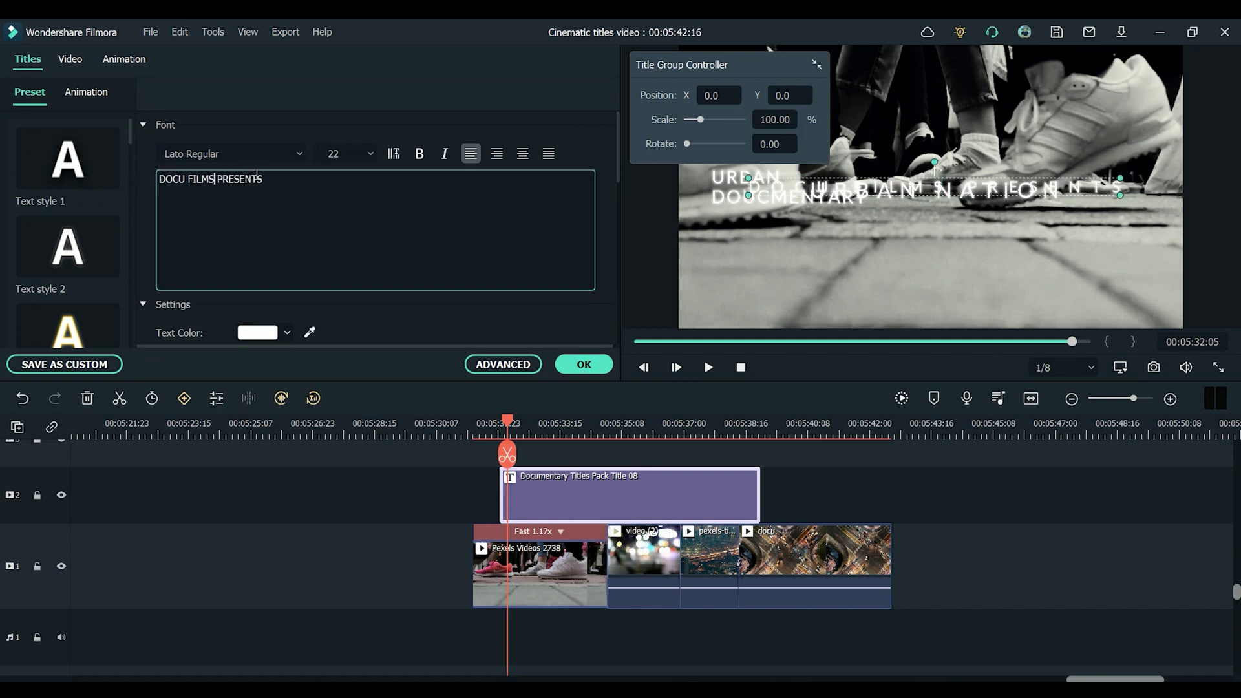
left_click(584, 365)
- Apply the B&W Film 3D LUT to the Pexels Videos 2738 clip
double_click(566, 562)
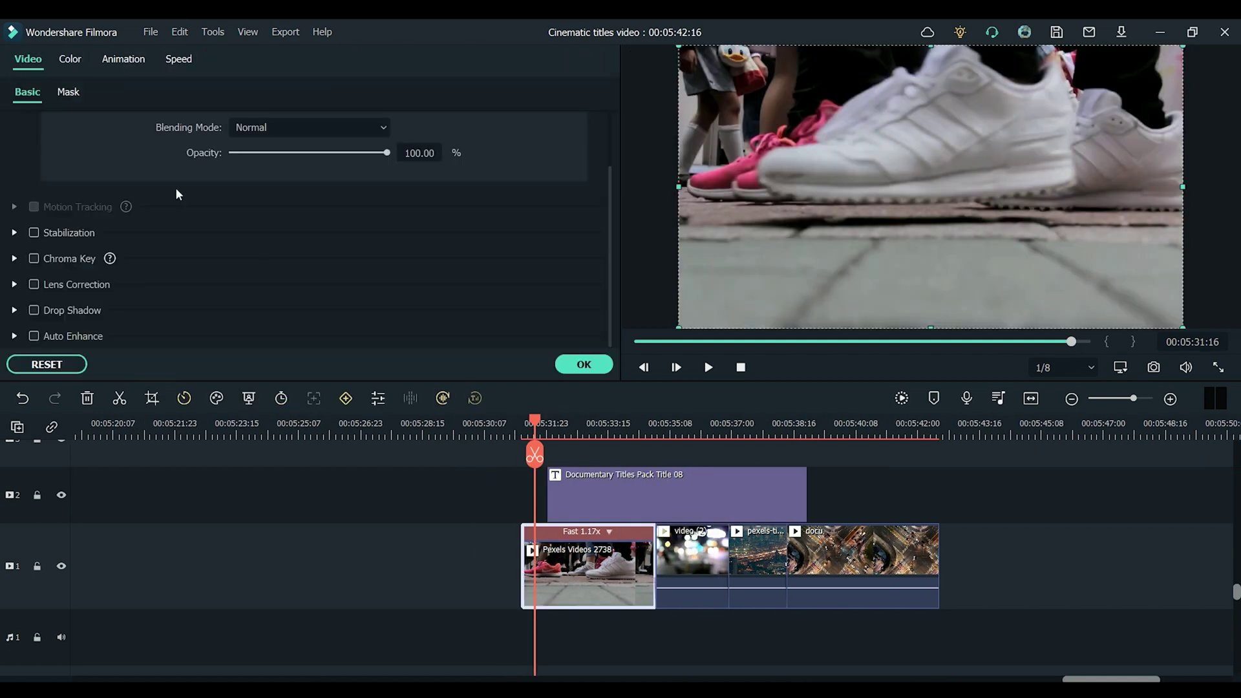
left_click(69, 60)
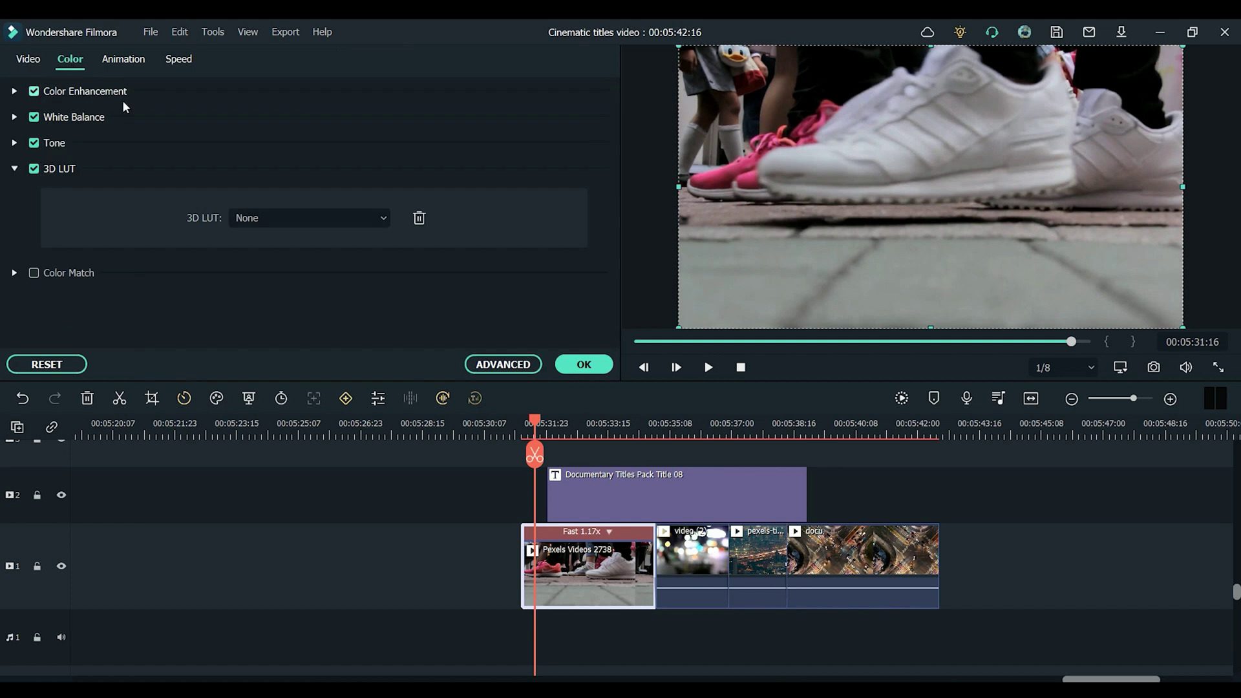
left_click(261, 217)
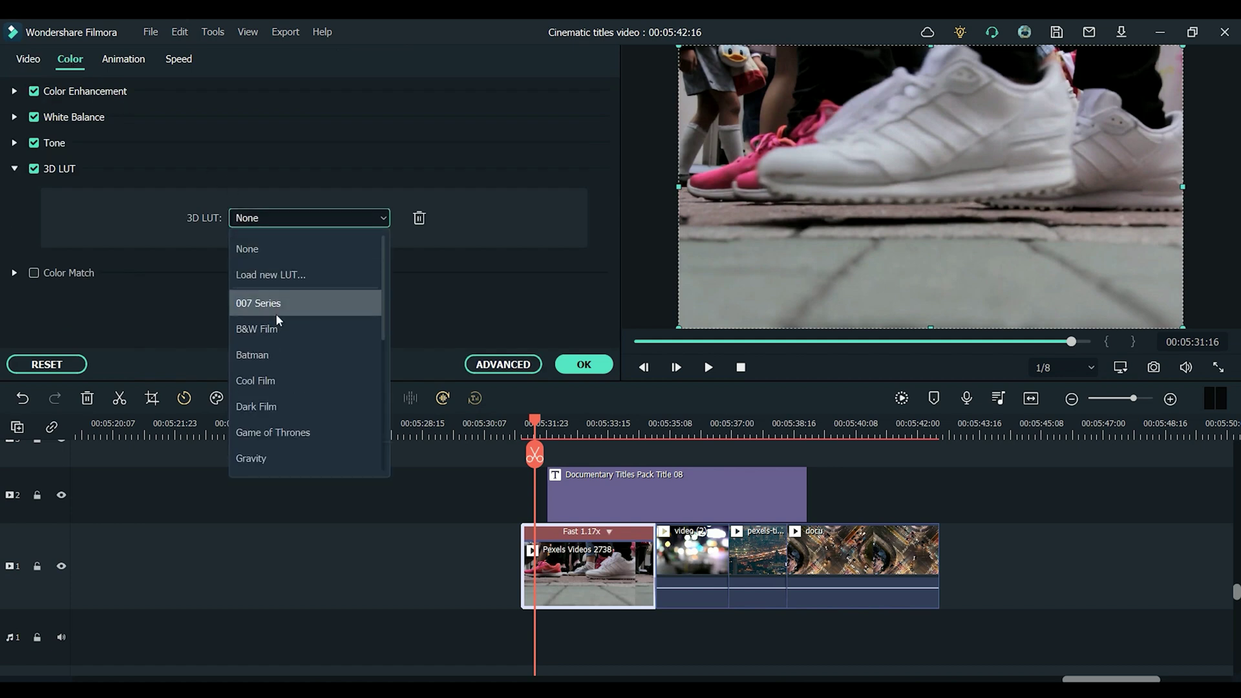
left_click(276, 329)
left_click(581, 365)
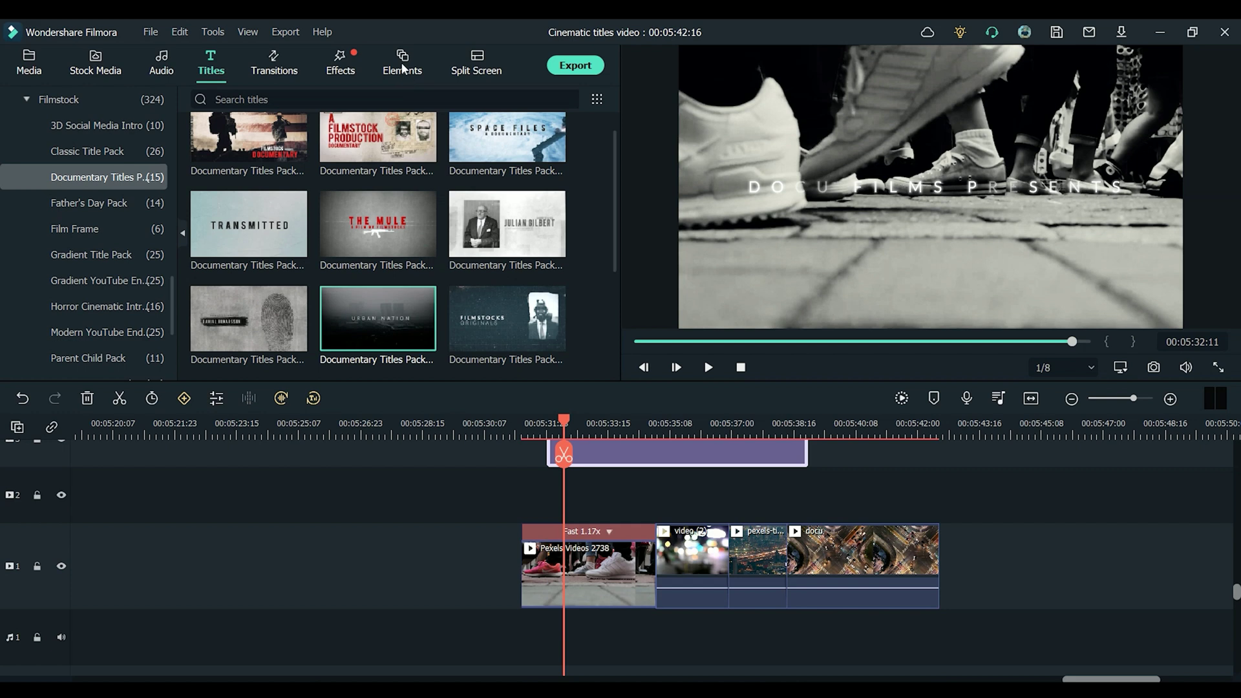
- Add a dark bar element from Filmstock's Documentary Titles Pack on track 2 beneath the title and resize it behind the text
left_click(401, 64)
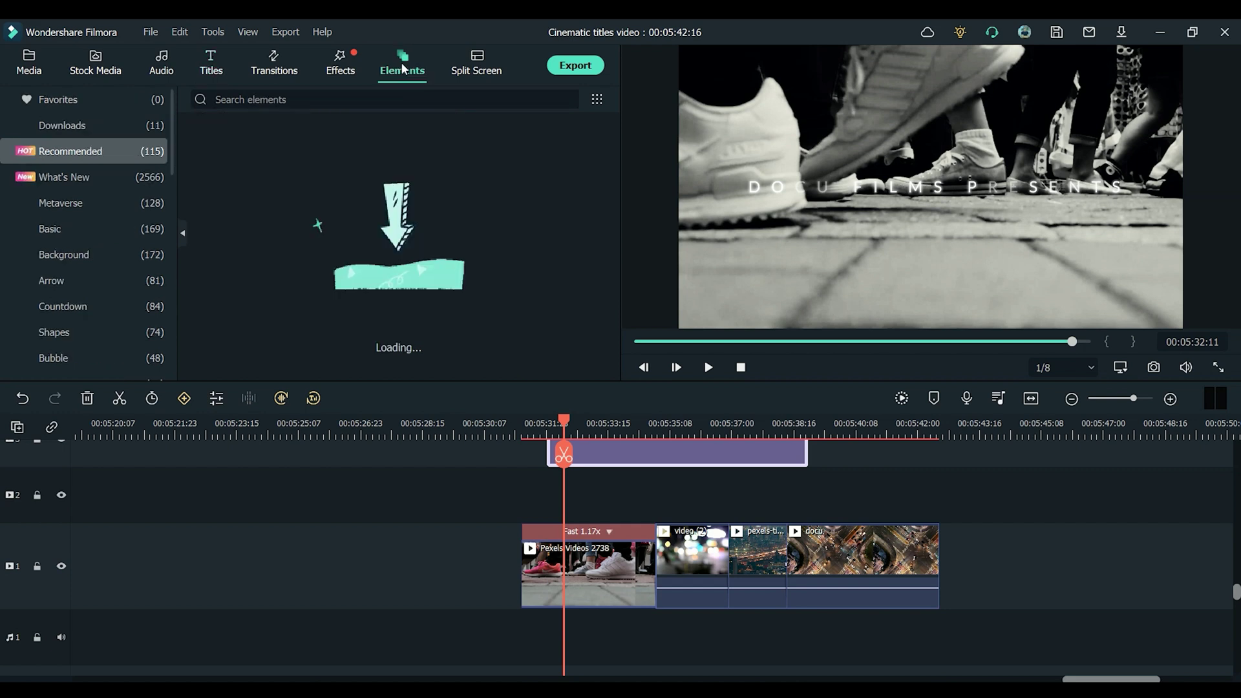
scroll(61, 271, "down", 5)
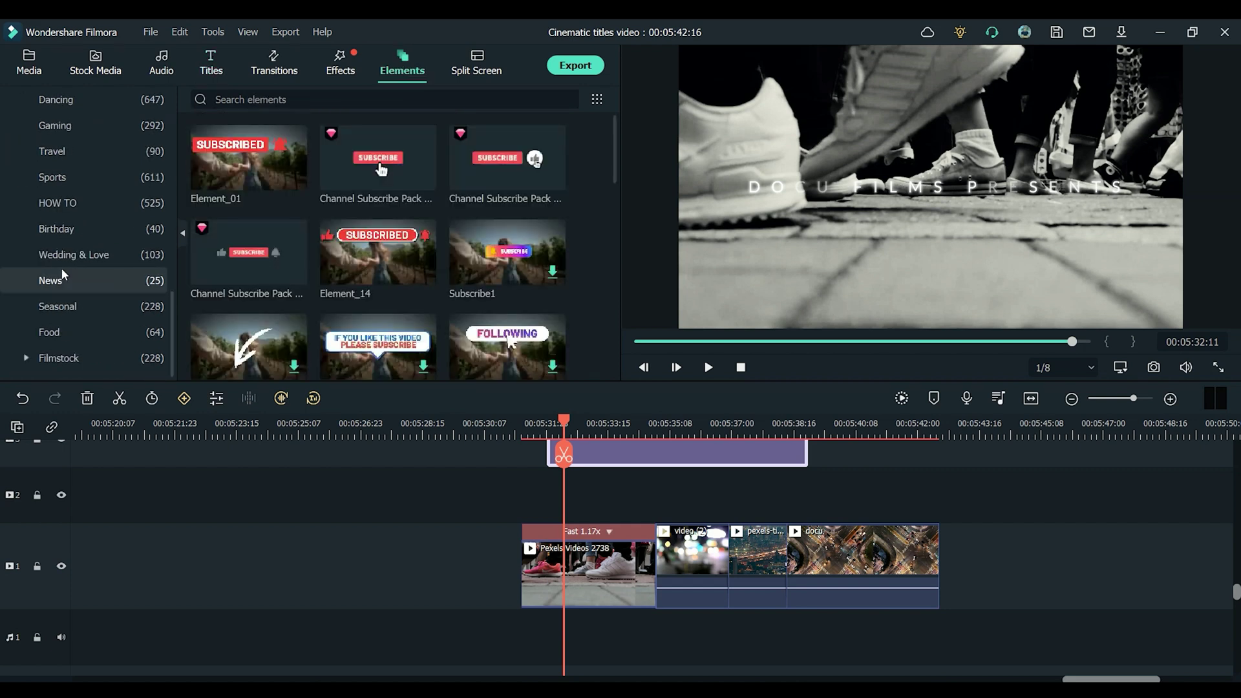
left_click(29, 365)
scroll(97, 290, "down", 3)
left_click(97, 280)
left_click_drag(612, 215, 621, 347)
mouse_move(526, 256)
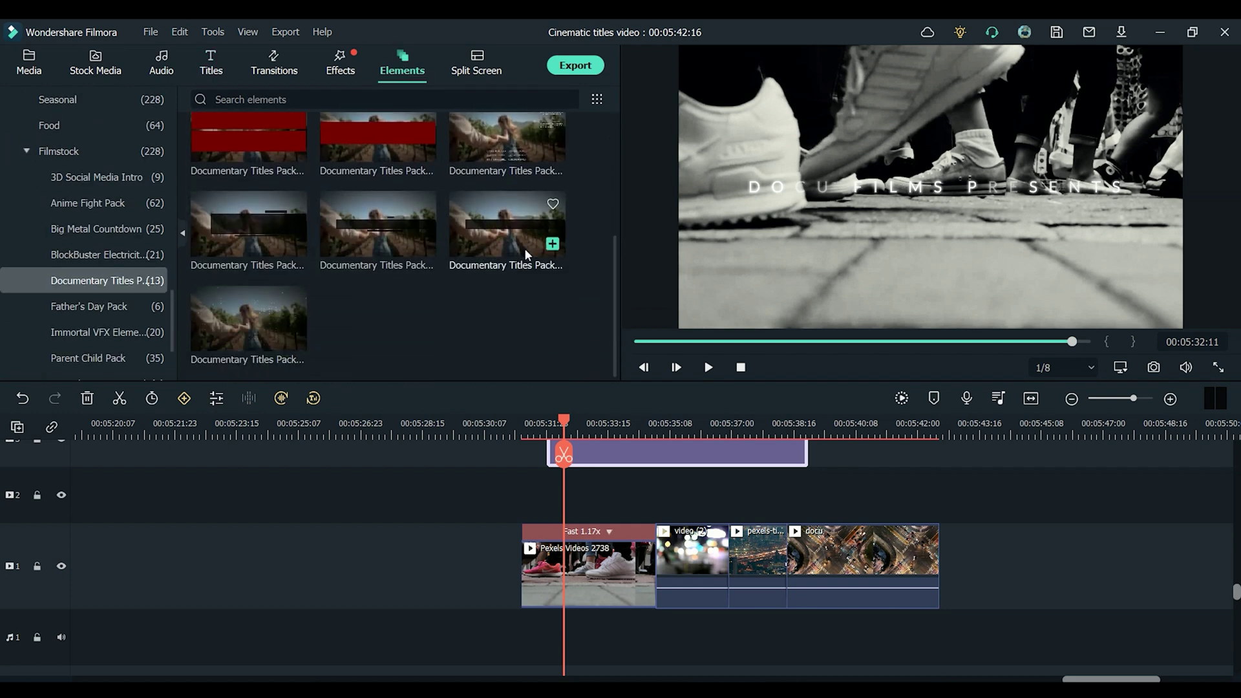
left_click_drag(508, 230, 545, 493)
left_click_drag(1131, 204, 1093, 204)
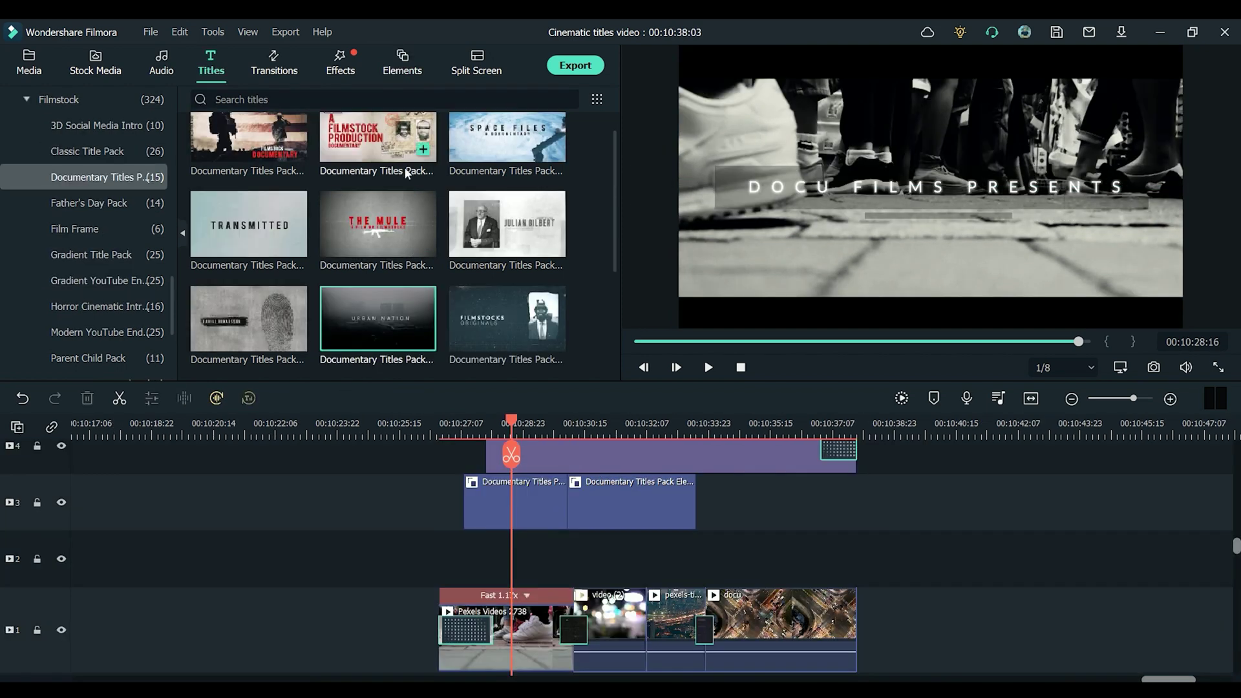
- Add the last Documentary Titles Pack element to track 2 at the start of the first clip
left_click(403, 70)
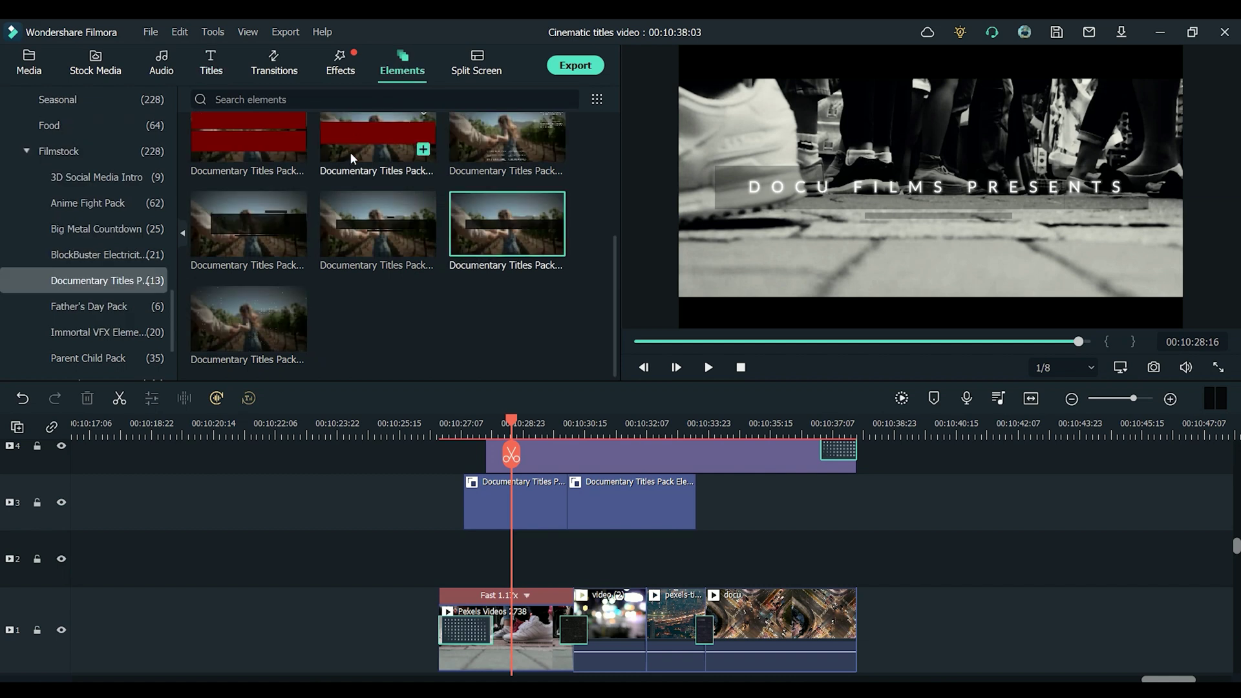
left_click_drag(273, 309, 440, 540)
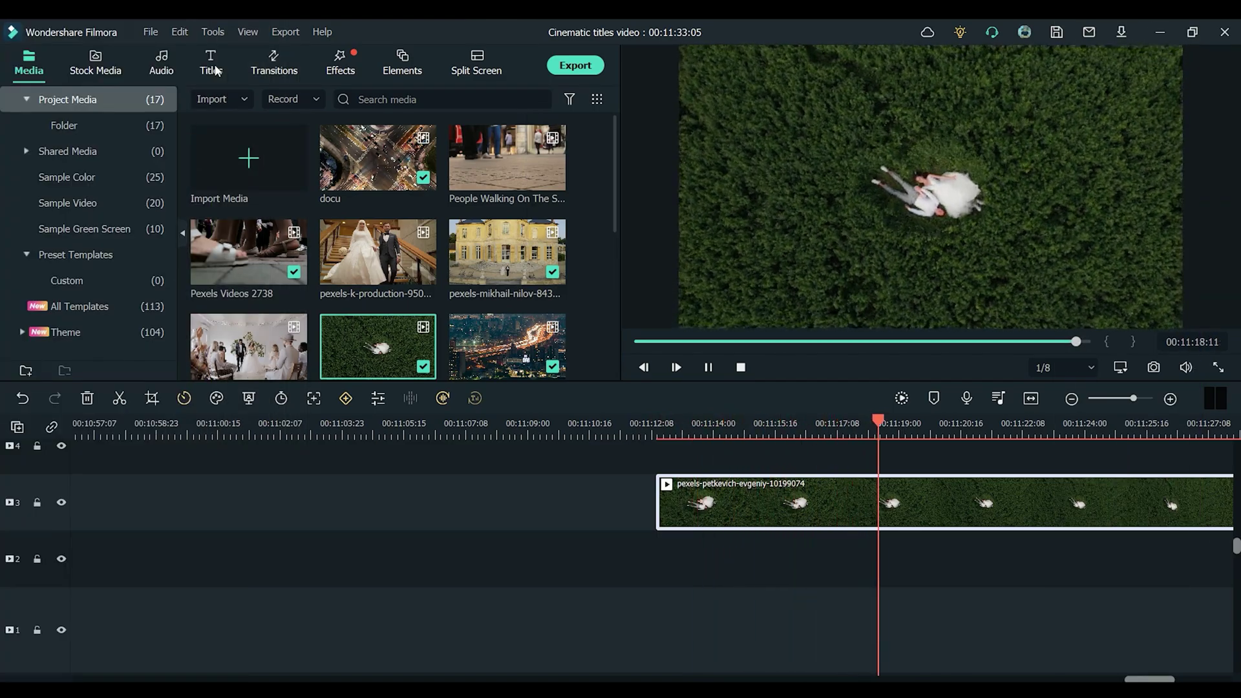
- Place the mansion clip on track 2 and add Wedding Title Pack Title 03 above it on track 3 at 00:11:19:01
left_click(216, 70)
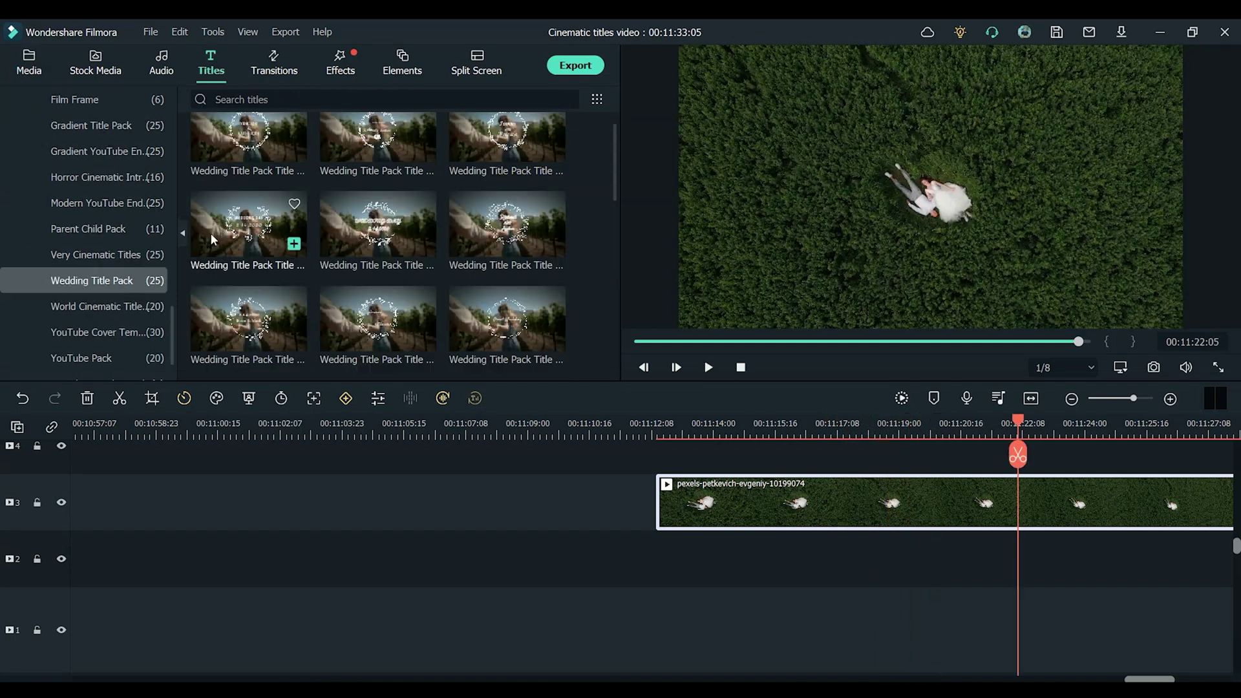
left_click(479, 144)
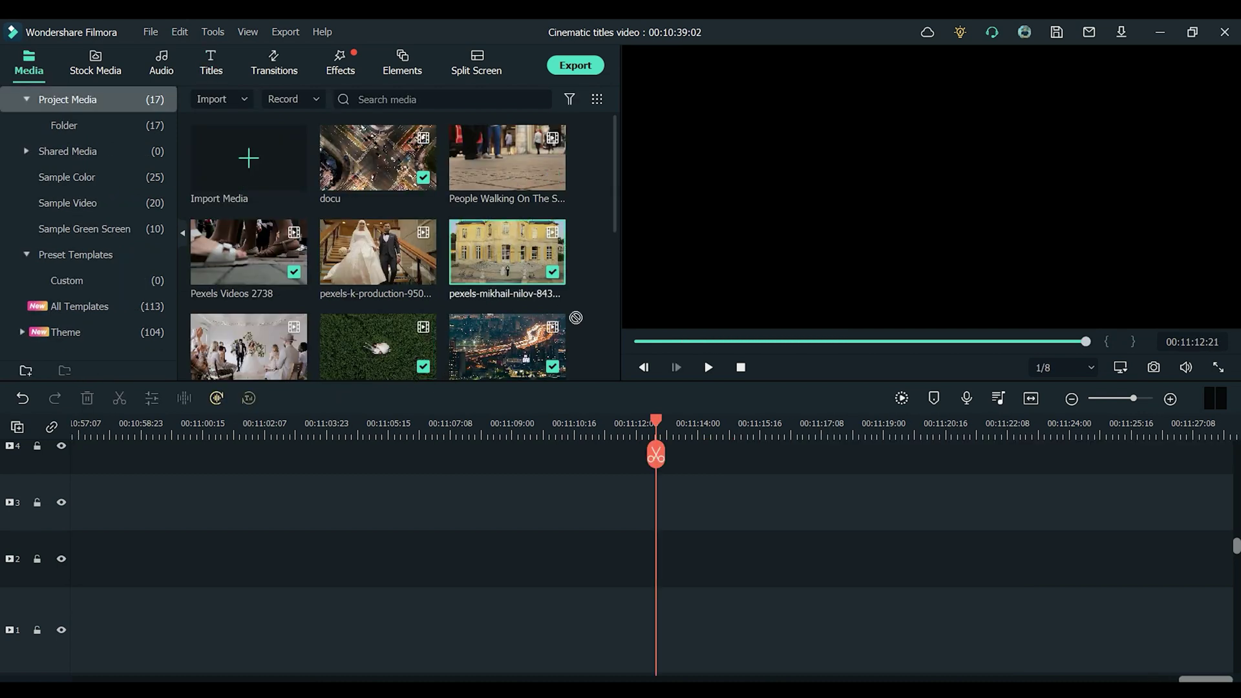
left_click_drag(575, 318, 653, 550)
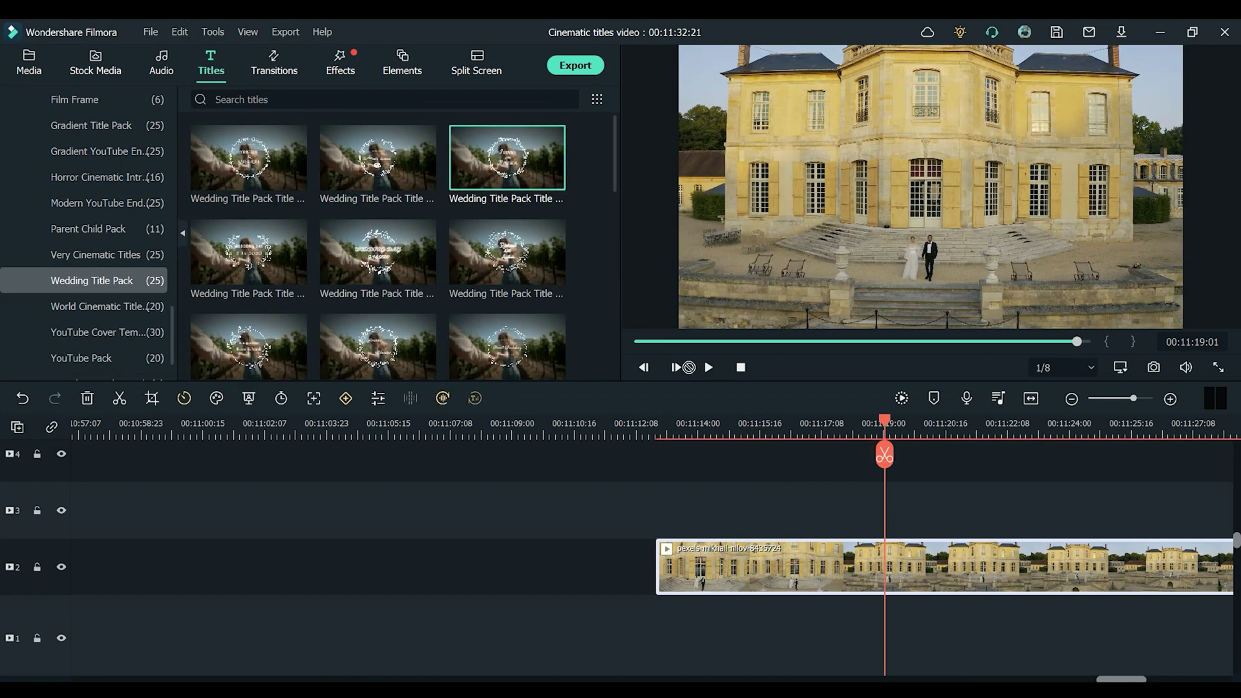
left_click_drag(507, 157, 873, 507)
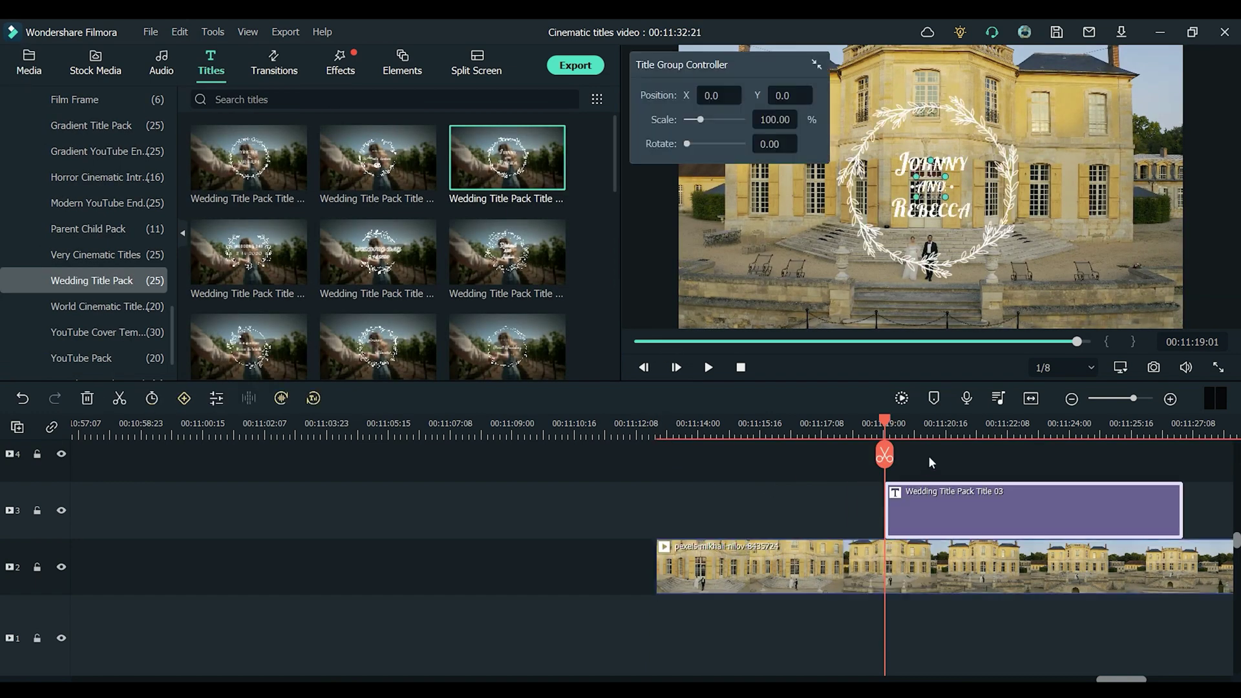
- Scale the wedding title to 115.94% and replace the upper name with the groom's first name
left_click_drag(705, 121, 703, 121)
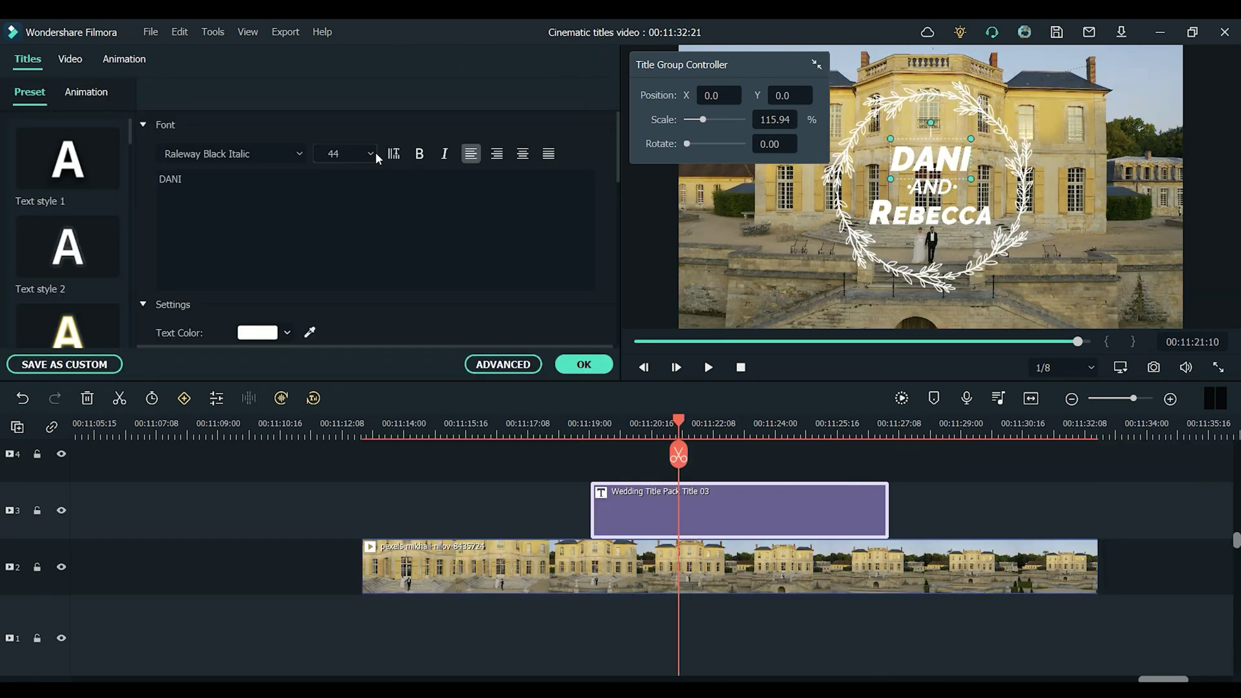
type("EL")
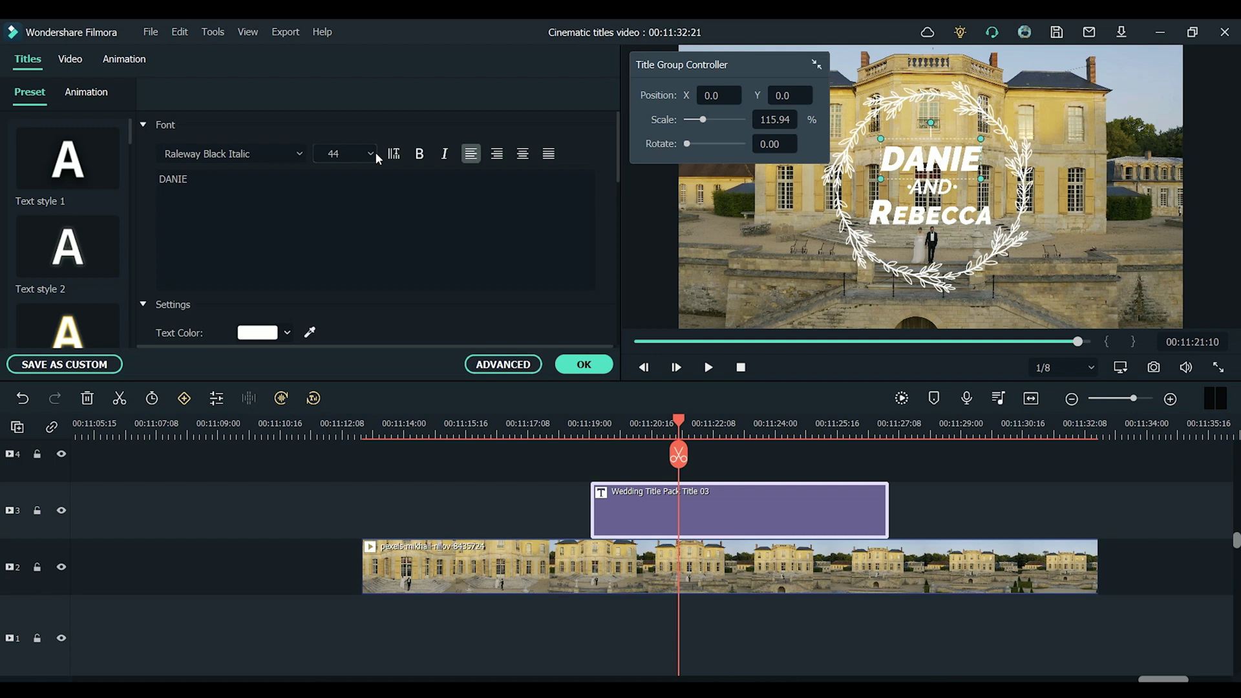
left_click(591, 368)
- Add a Flash transition after the mansion clip and a Dissolve before the aerial wedding couple clip, and play back the result
left_click(285, 63)
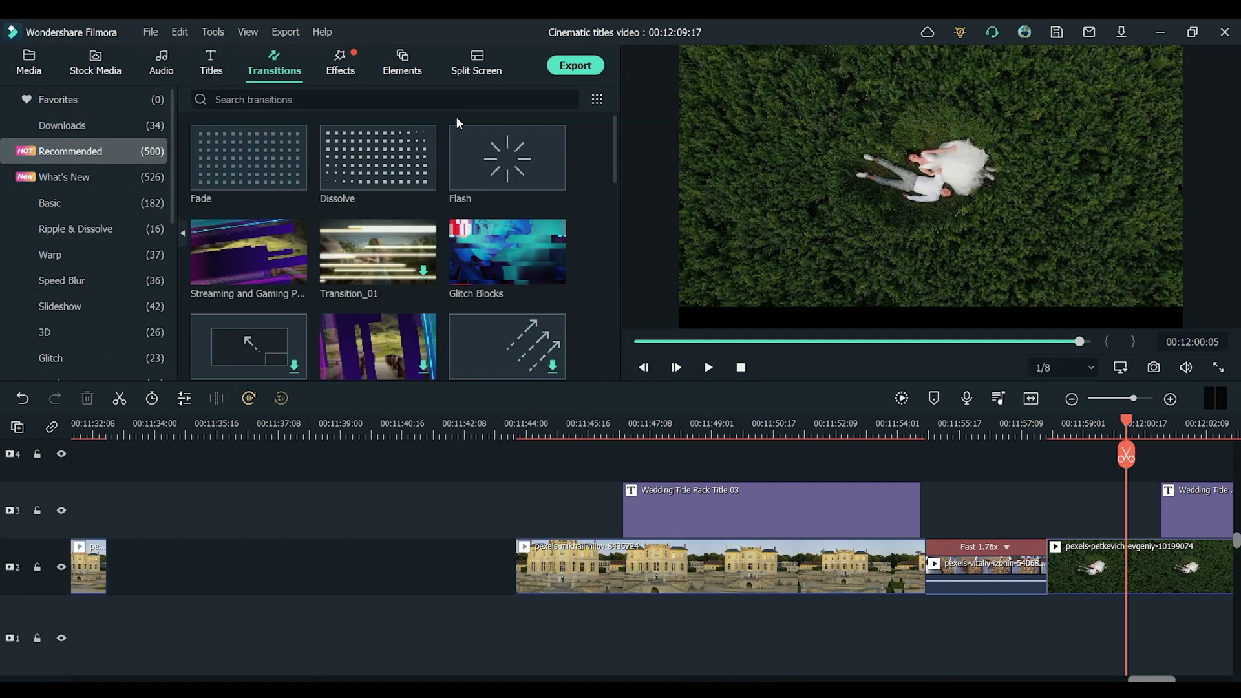
left_click_drag(478, 149, 665, 334)
left_click_drag(815, 448, 952, 569)
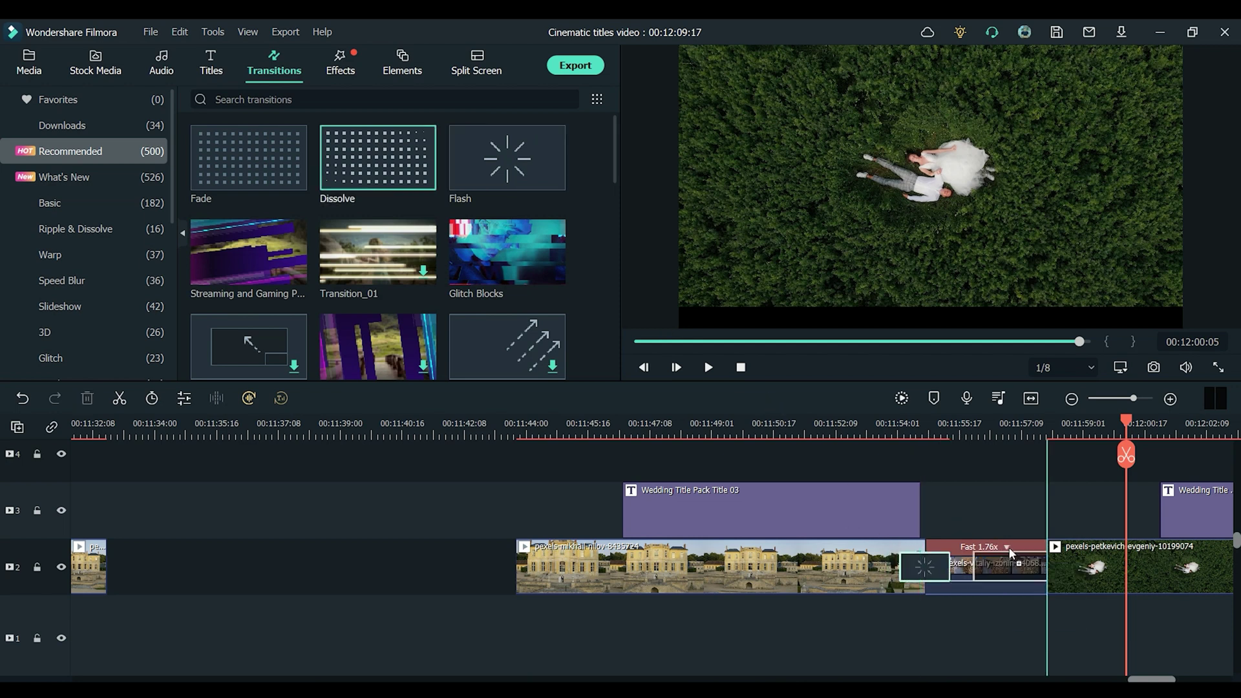
left_click_drag(1036, 566, 1037, 566)
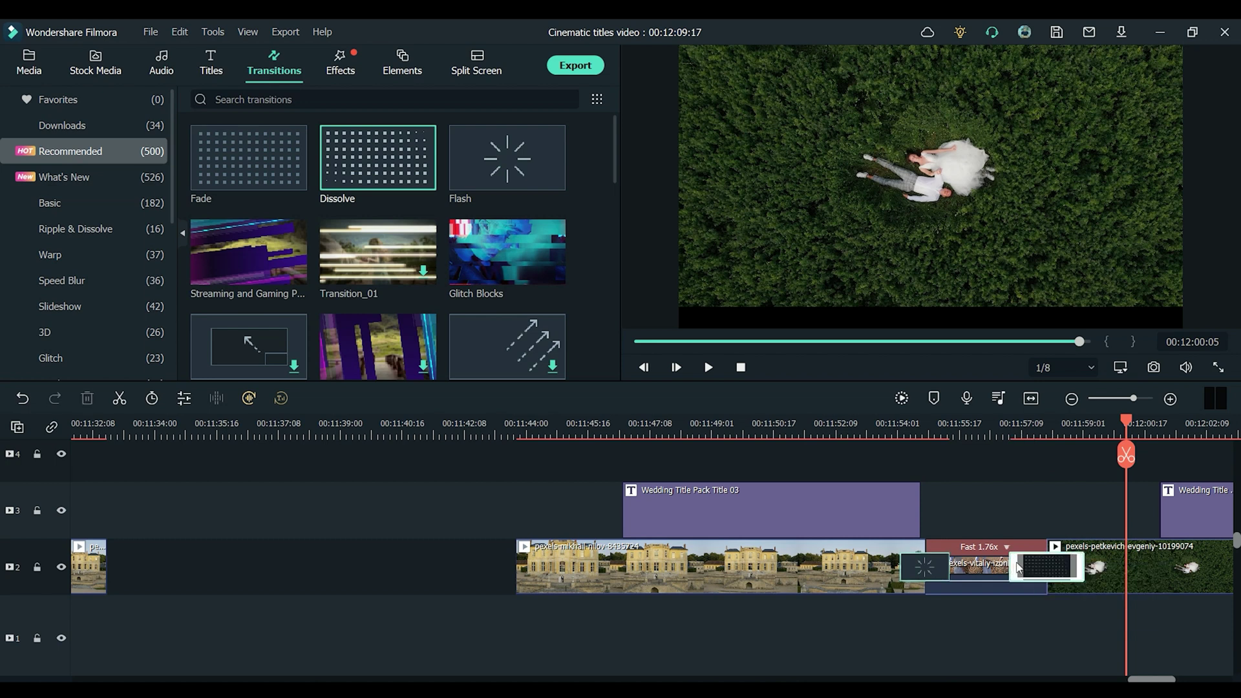
left_click(898, 430)
key("space")
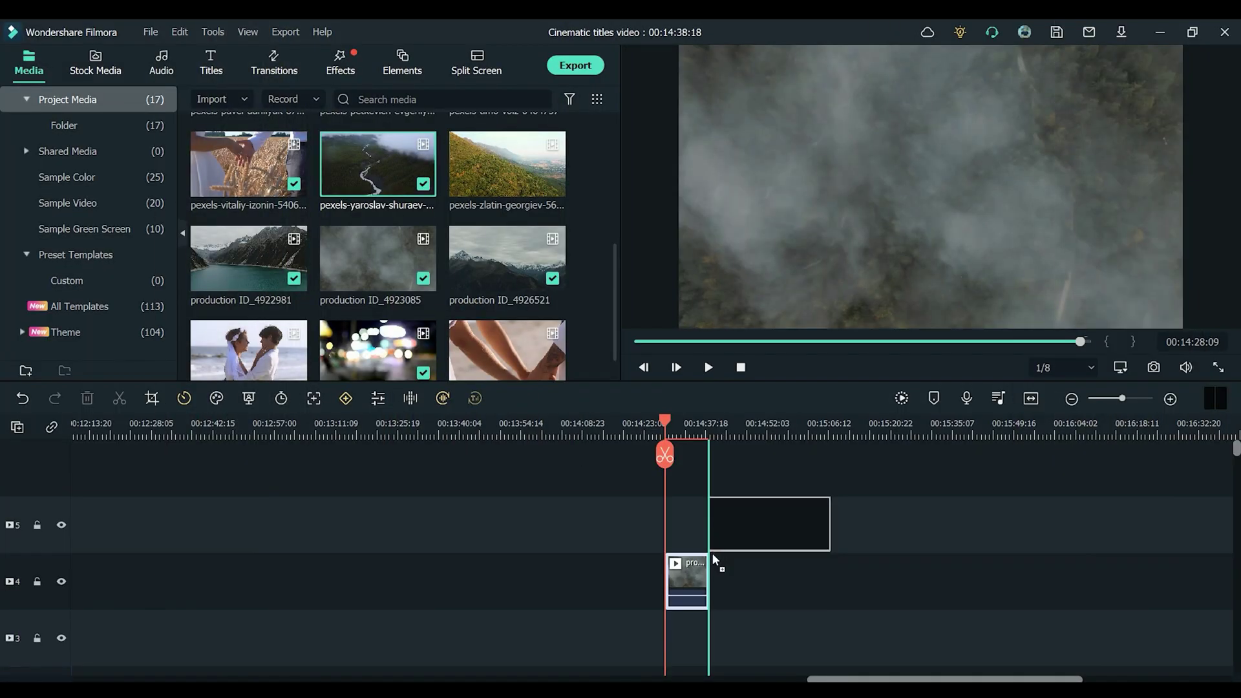
- Append the winding river aerial clip and production ID_4926521 after the fog clip on track 4
left_click_drag(713, 554, 712, 562)
left_click_drag(480, 265, 834, 569)
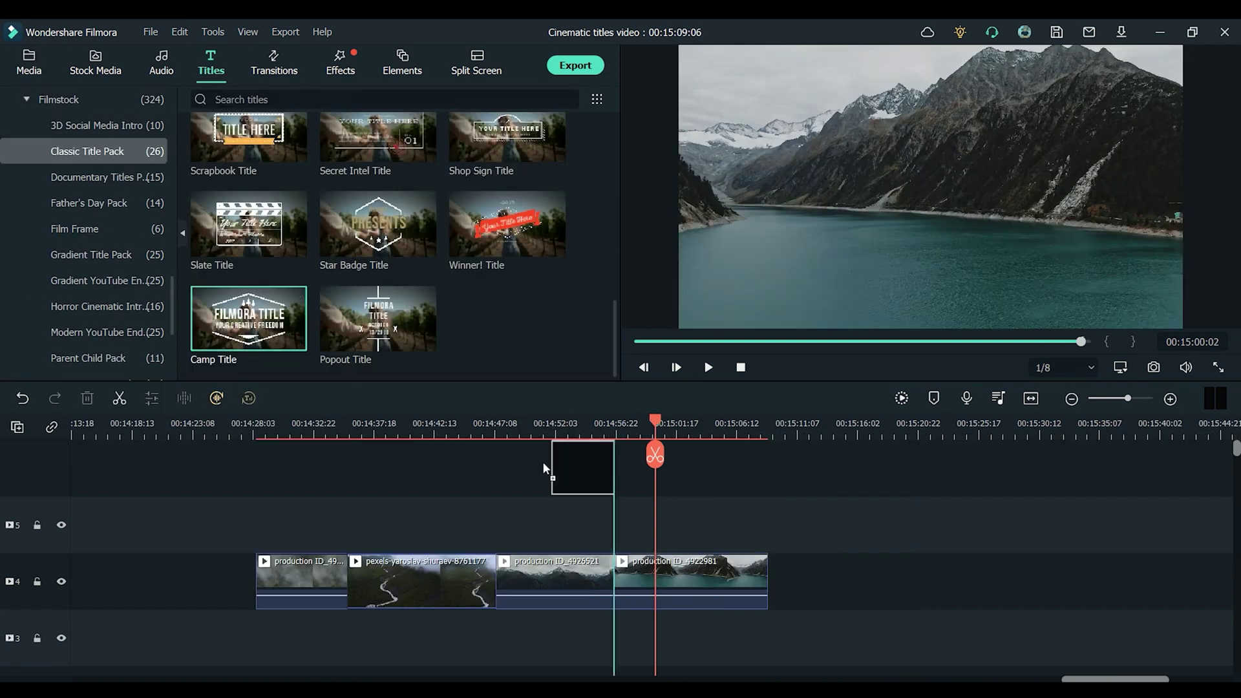
- Place Camp Title on track 5 at 00:15:00:02 over the lake clip and scale it to 75.36%
left_click_drag(542, 461, 658, 508)
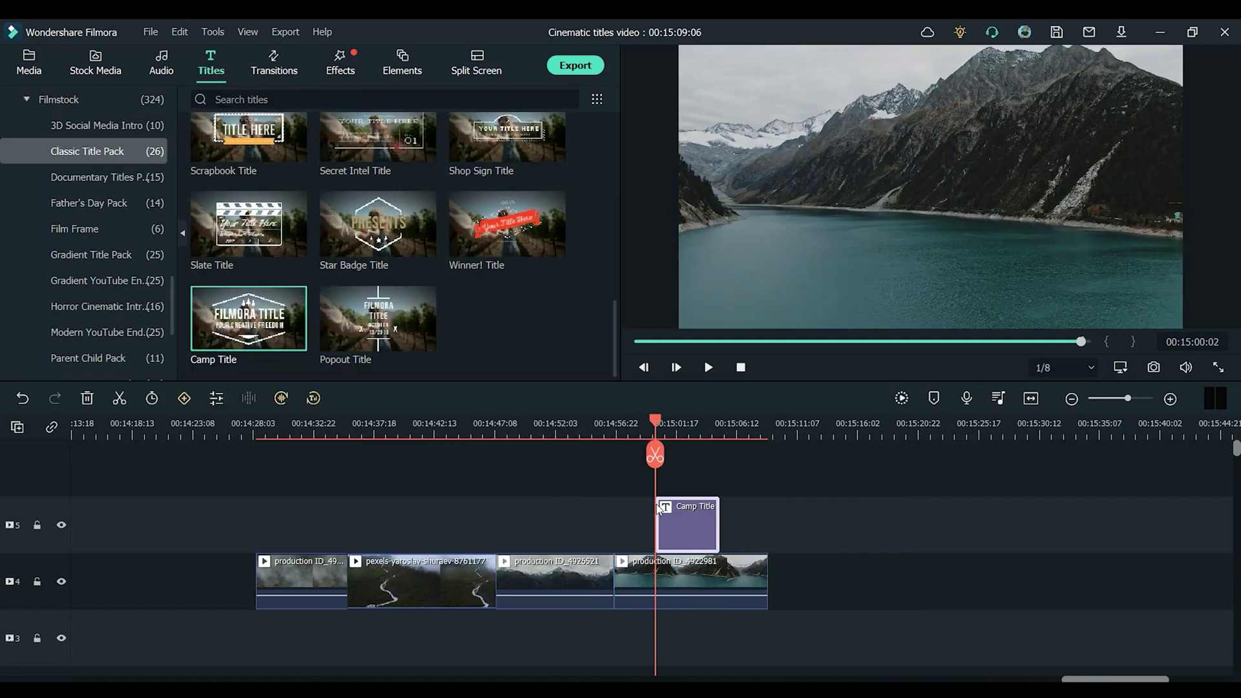
left_click(692, 432)
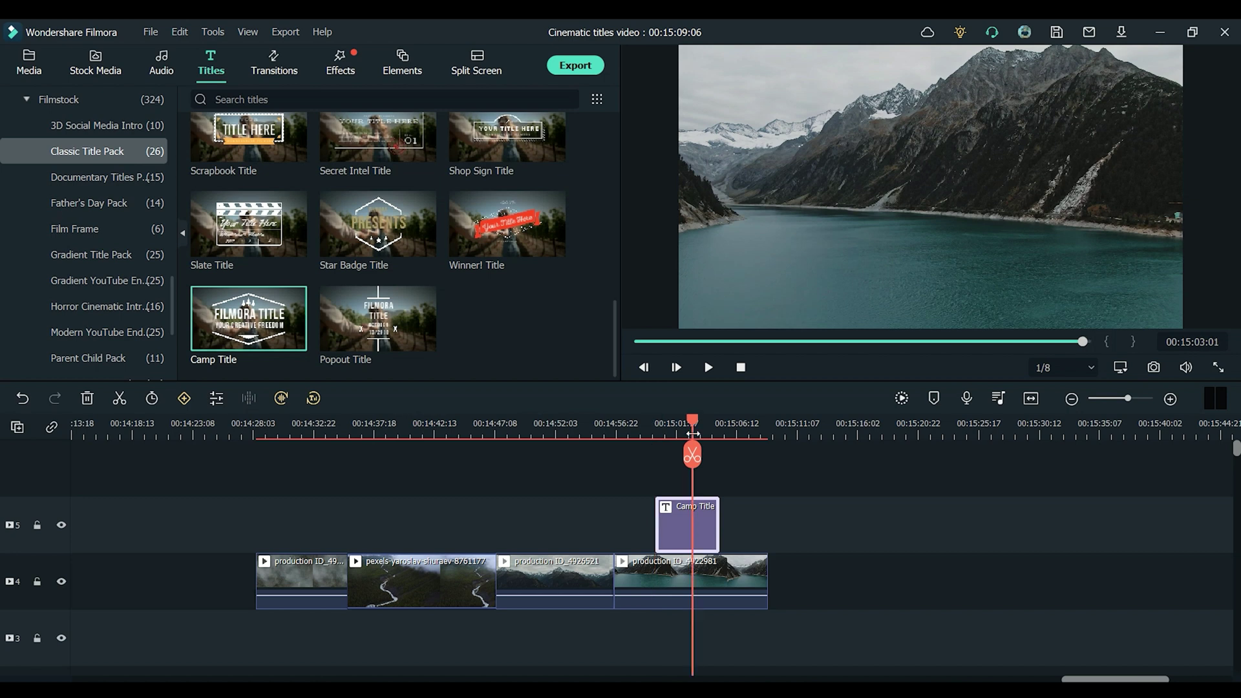
double_click(694, 522)
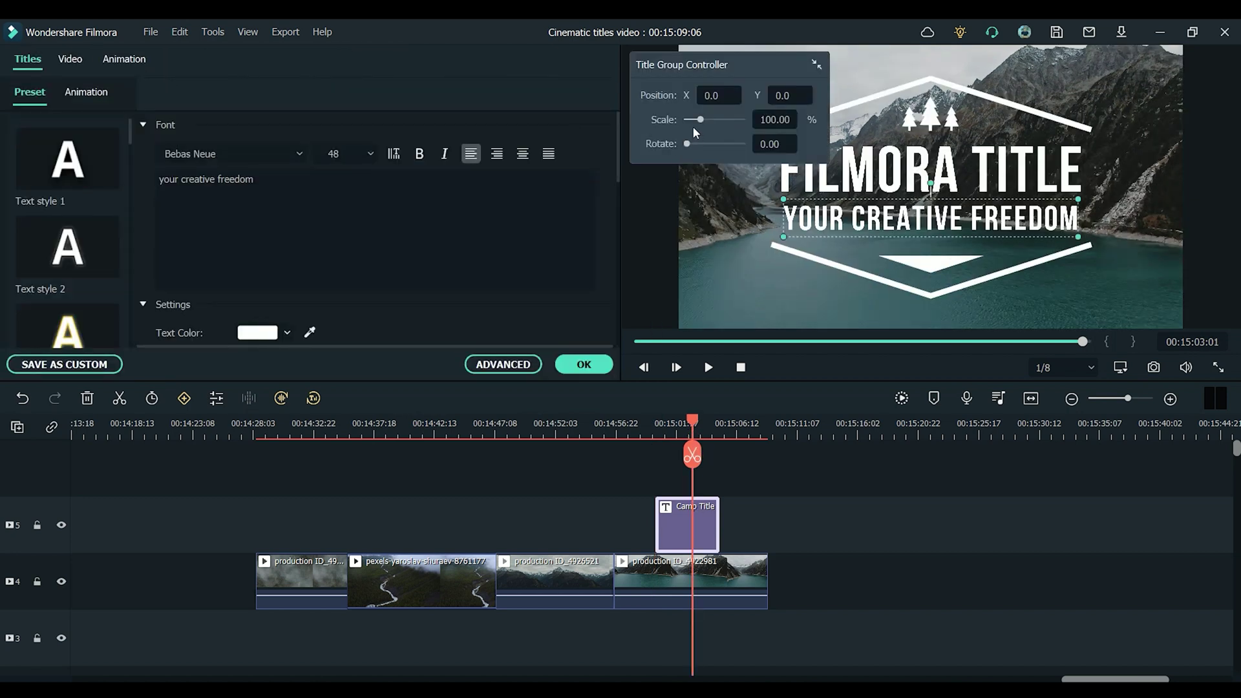
left_click_drag(700, 121, 698, 124)
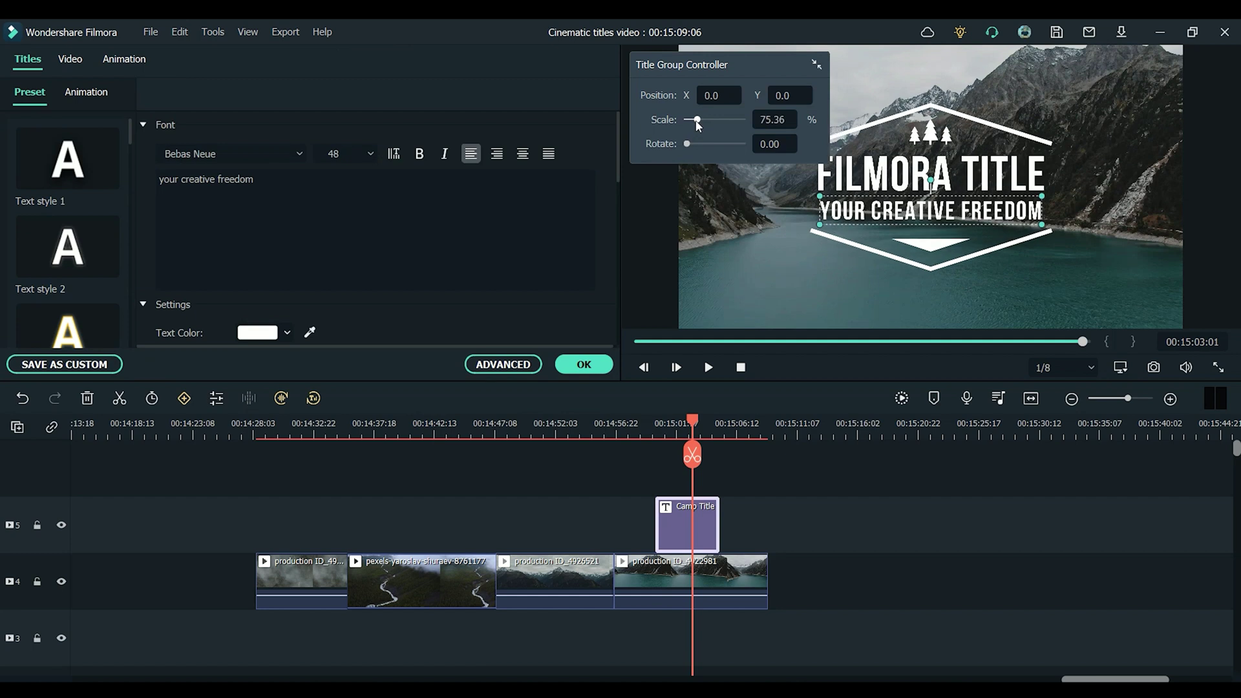
left_click_drag(698, 126, 698, 126)
- Change the Camp Title's main line to TRAVELLING NORTH
double_click(930, 173)
type("TRAVELLING NO")
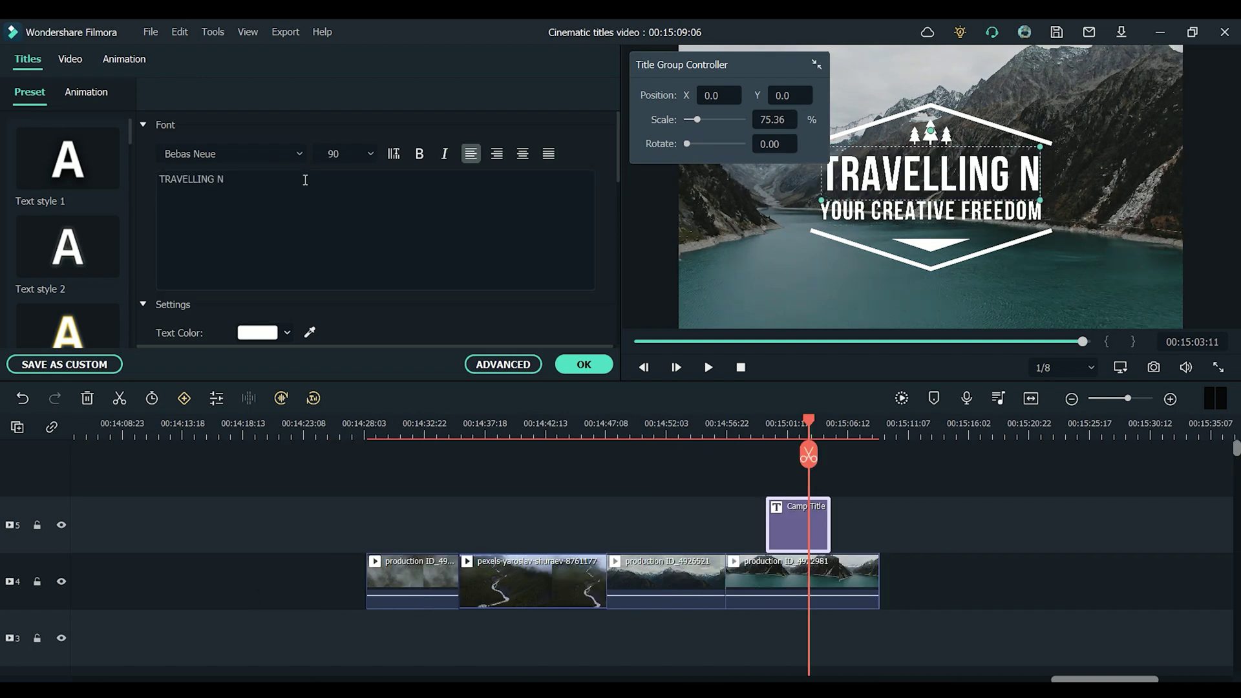
type("RTH")
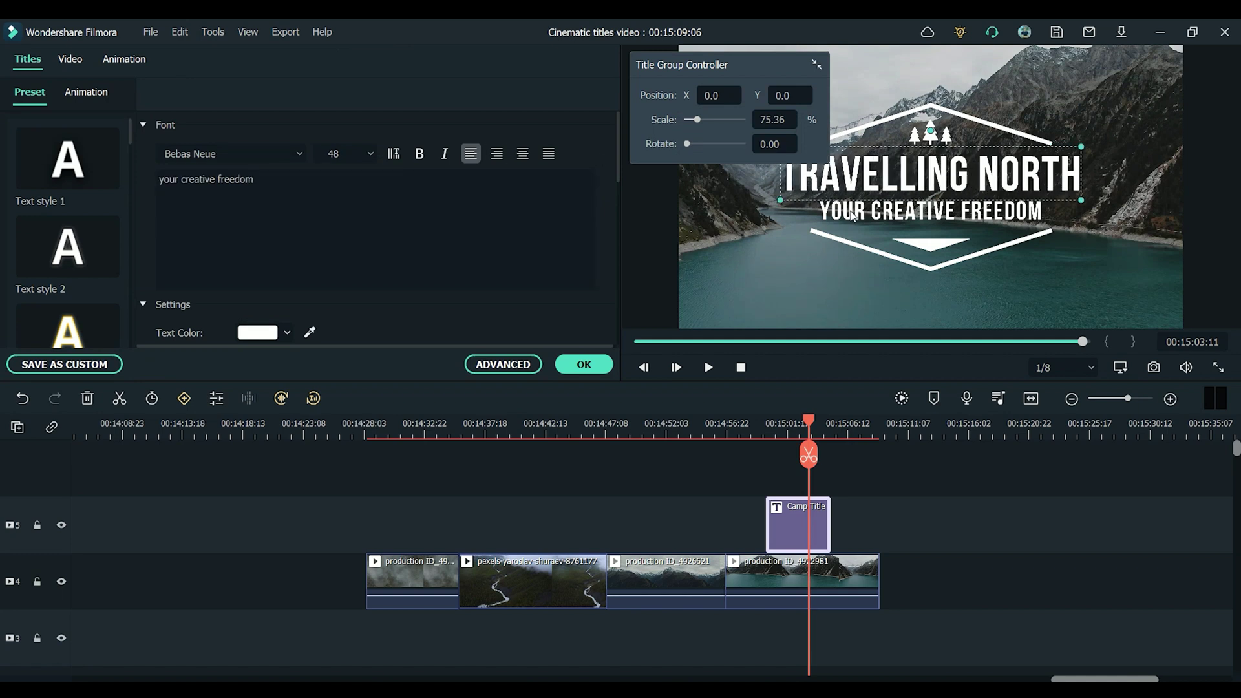
- Change the title's lower line to A STORY OF FREEDOM and set its font to Bebas Neue Light
left_click(231, 153)
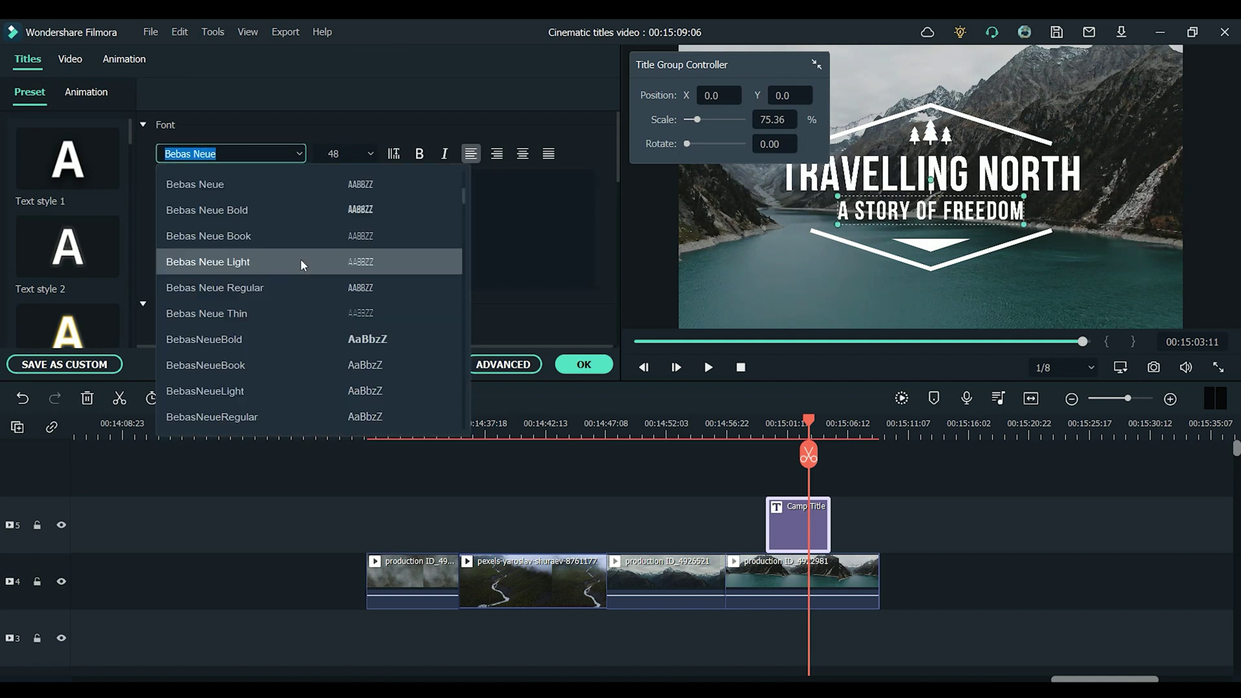
left_click(302, 260)
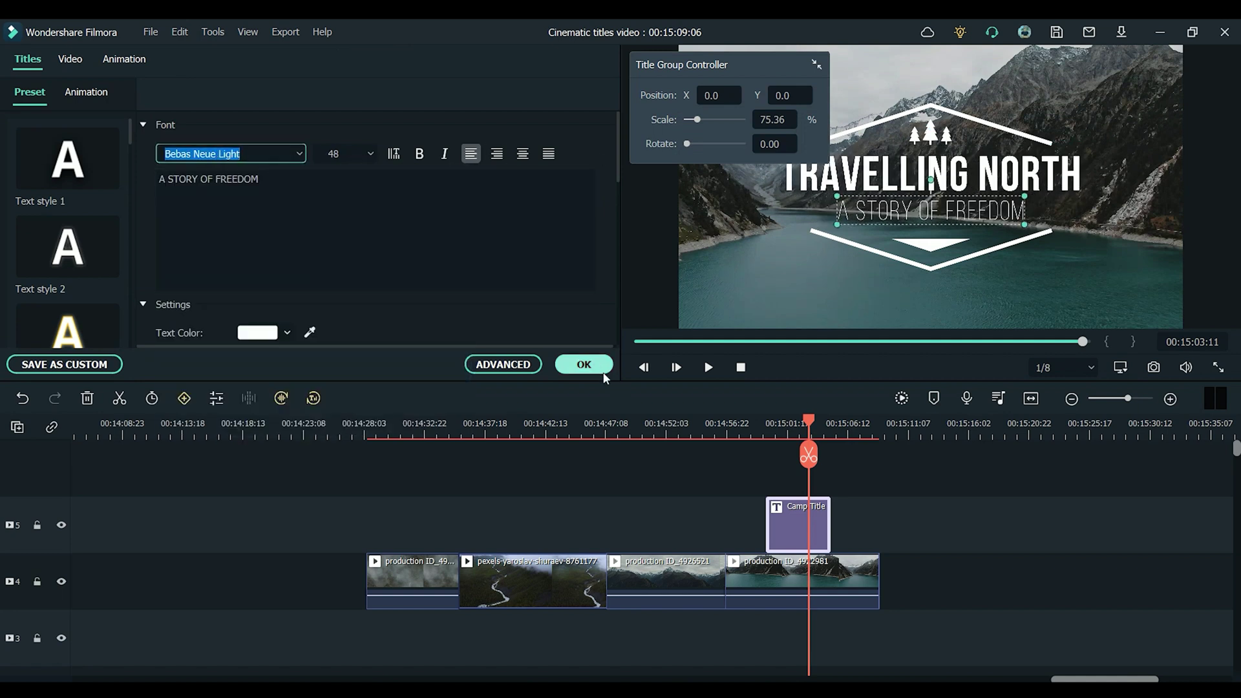
left_click(584, 364)
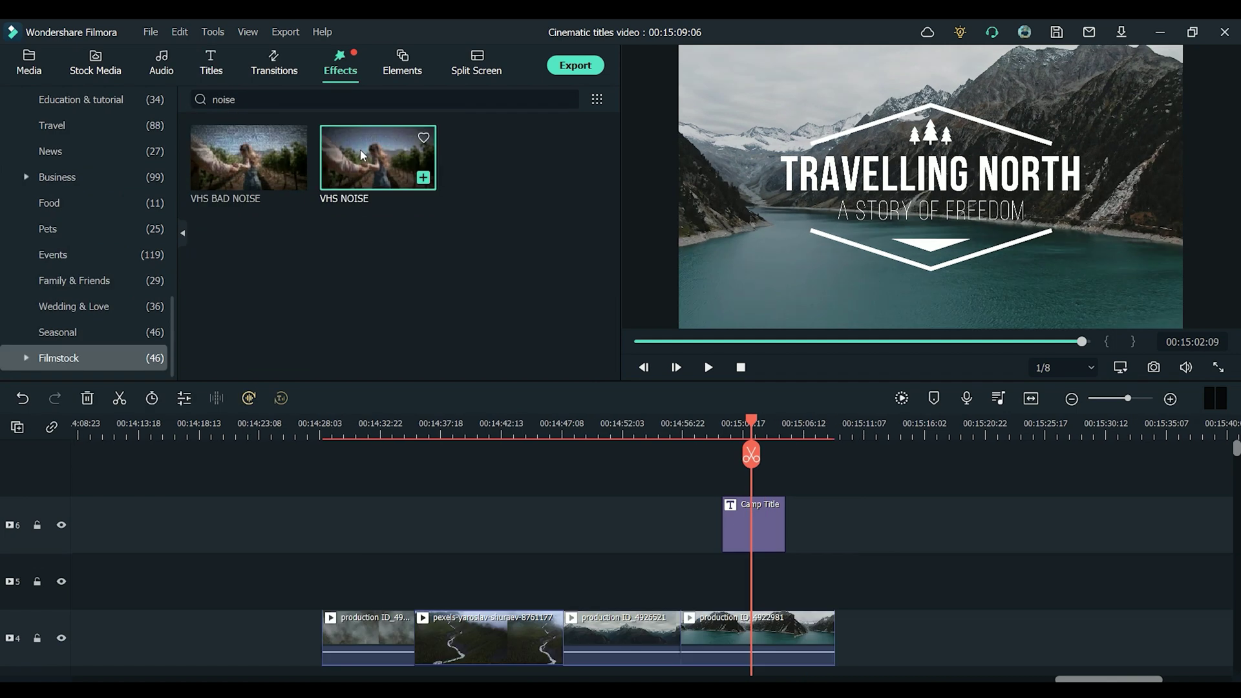
- Add the VHS NOISE effect on track 5 across all four landscape clips and reduce its intensity
left_click_drag(400, 320, 328, 579)
left_click_drag(386, 579, 835, 581)
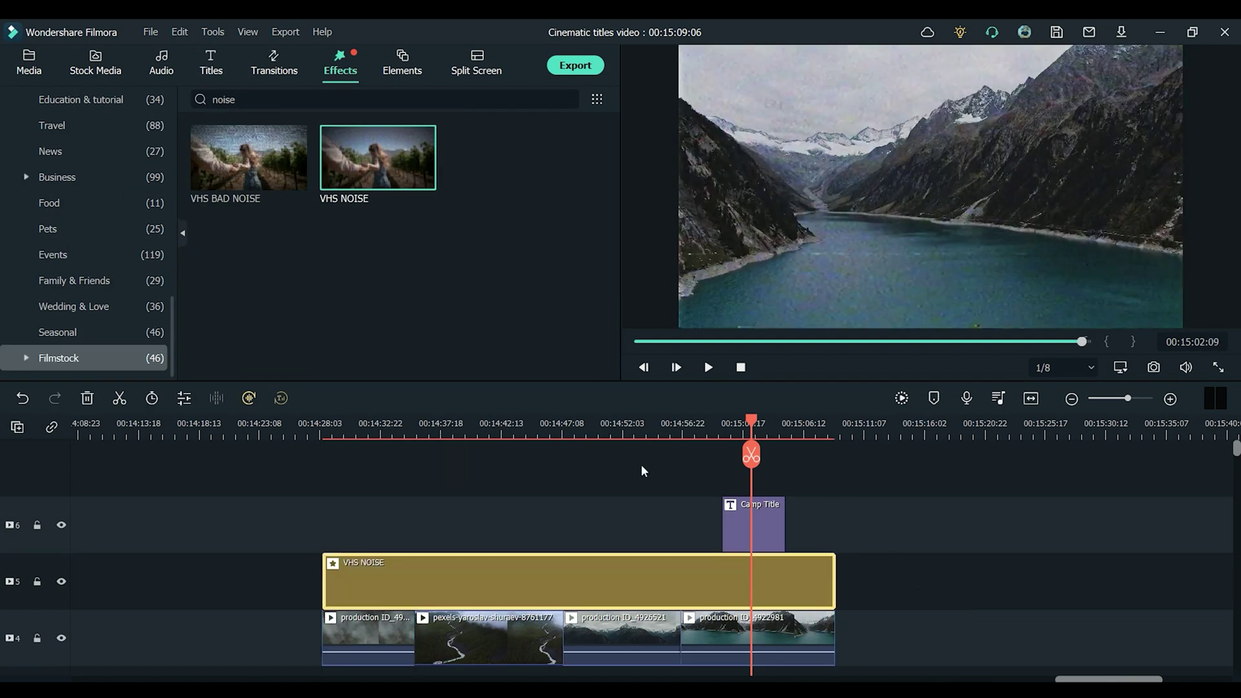
double_click(697, 581)
left_click_drag(296, 126, 277, 125)
left_click(584, 366)
key("space")
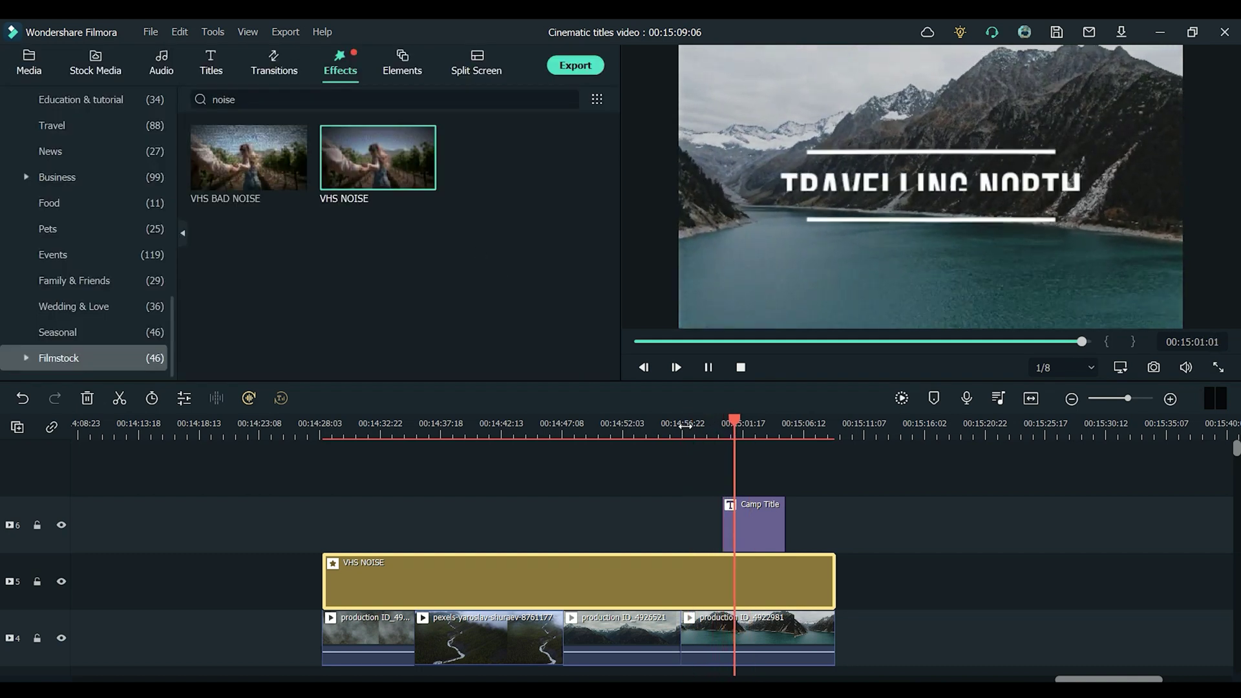